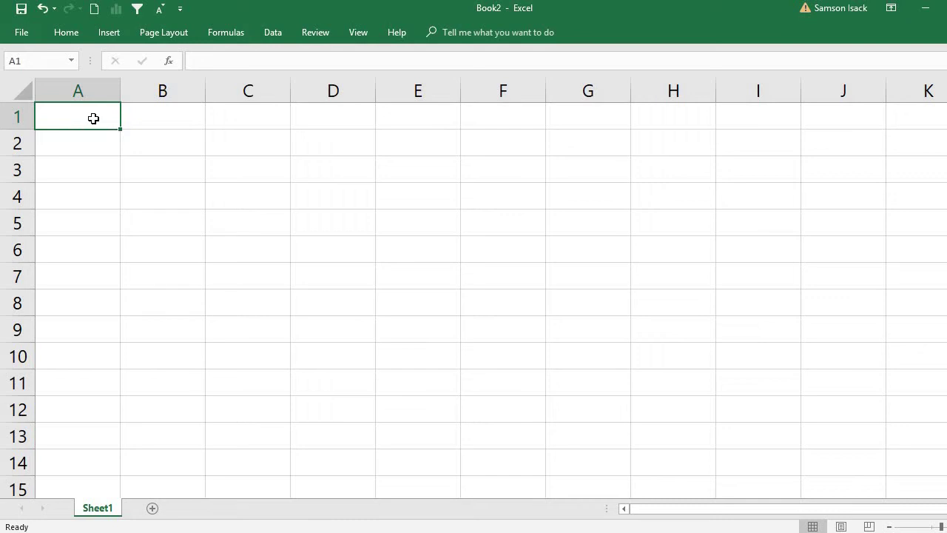
Start a new PivotTable from the Insert tab and choose 'Use an external data source'
click(108, 33)
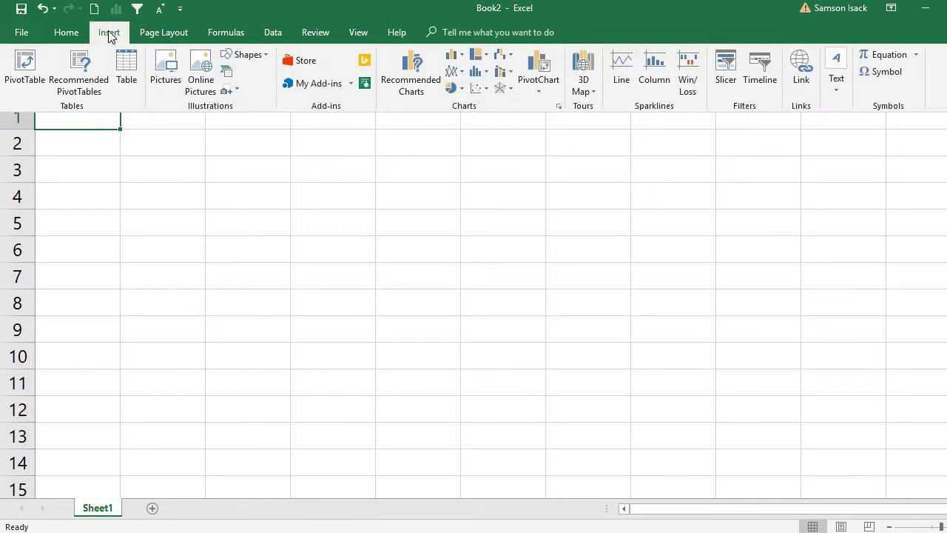
click(23, 68)
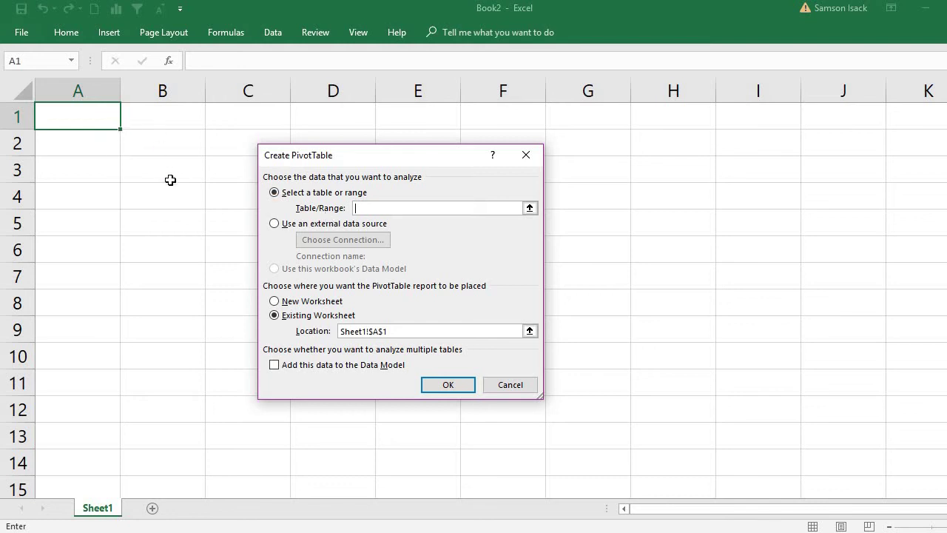
click(296, 230)
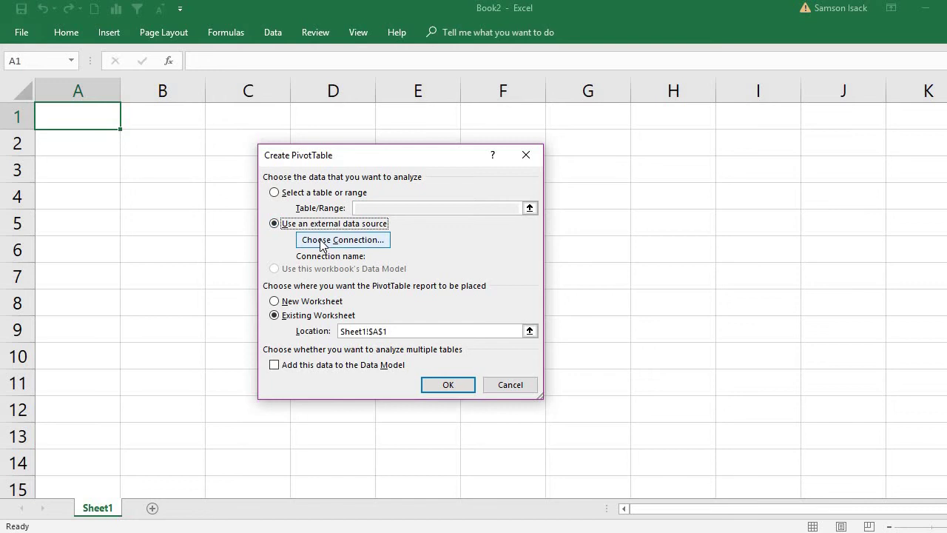
Browse for a data source file and navigate to the AdventureWorks folder containing AdventureWorks.accdb
click(321, 245)
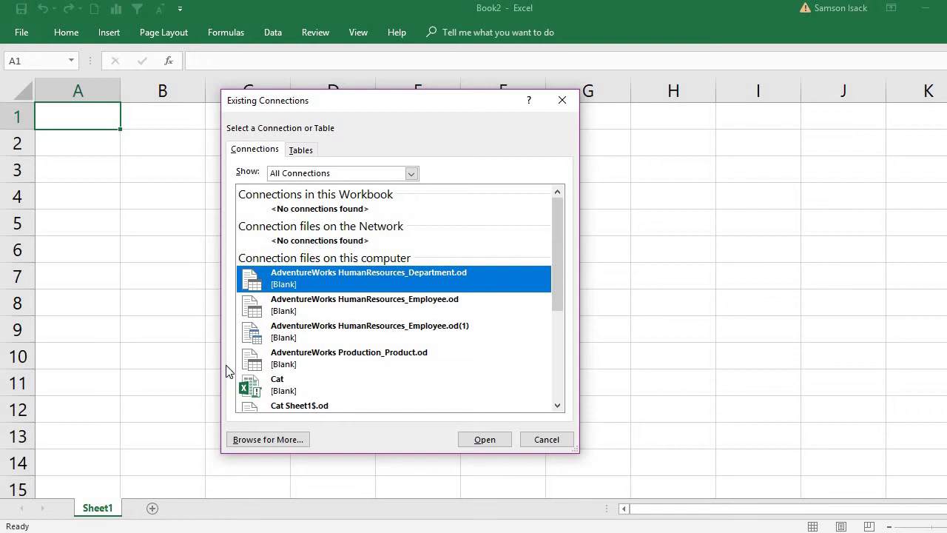
click(257, 438)
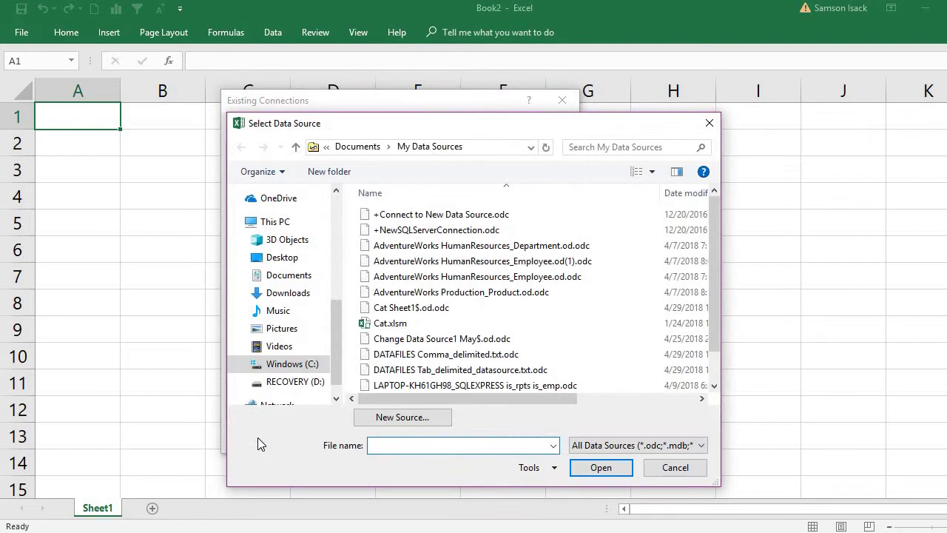
drag(338, 325, 333, 255)
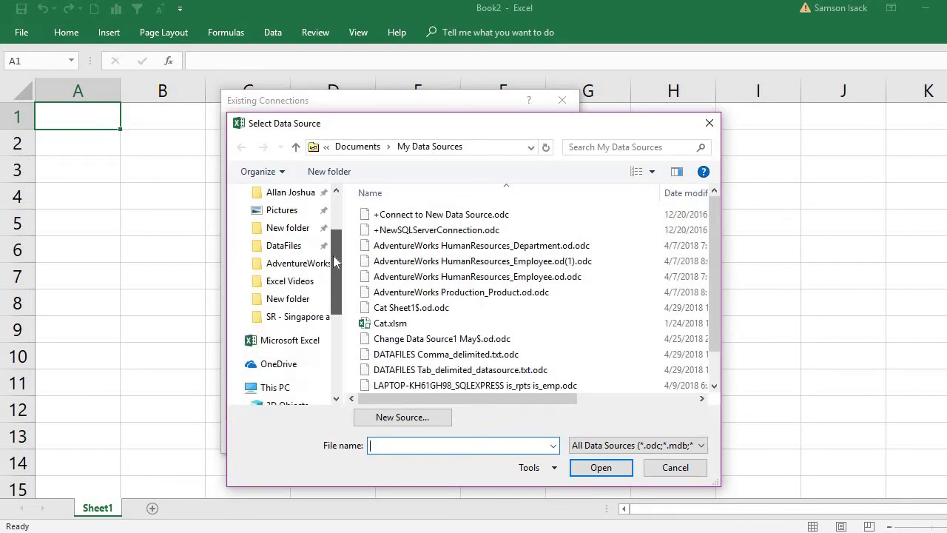
click(278, 264)
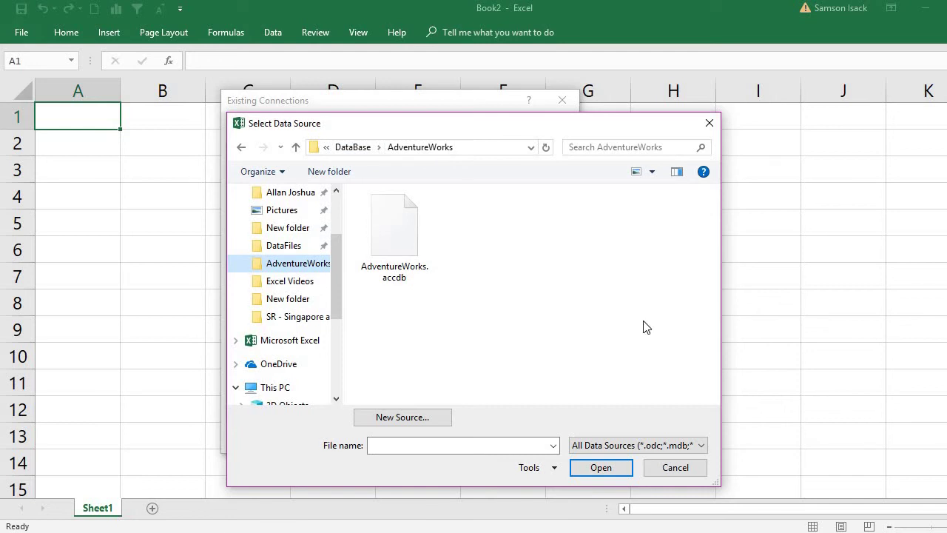
click(701, 446)
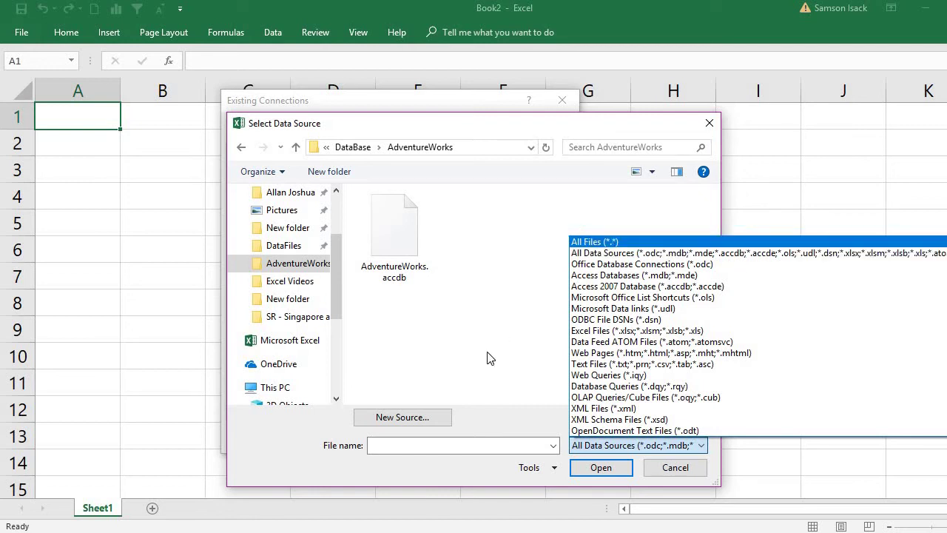
click(460, 356)
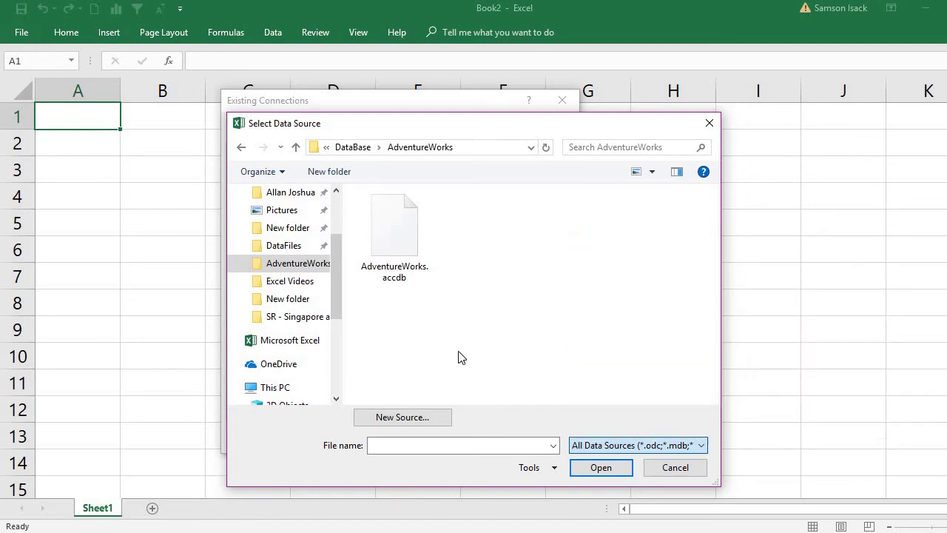
Open AdventureWorks.accdb as the source and enlarge the Select Table window to show more tables
click(393, 252)
double_click(393, 252)
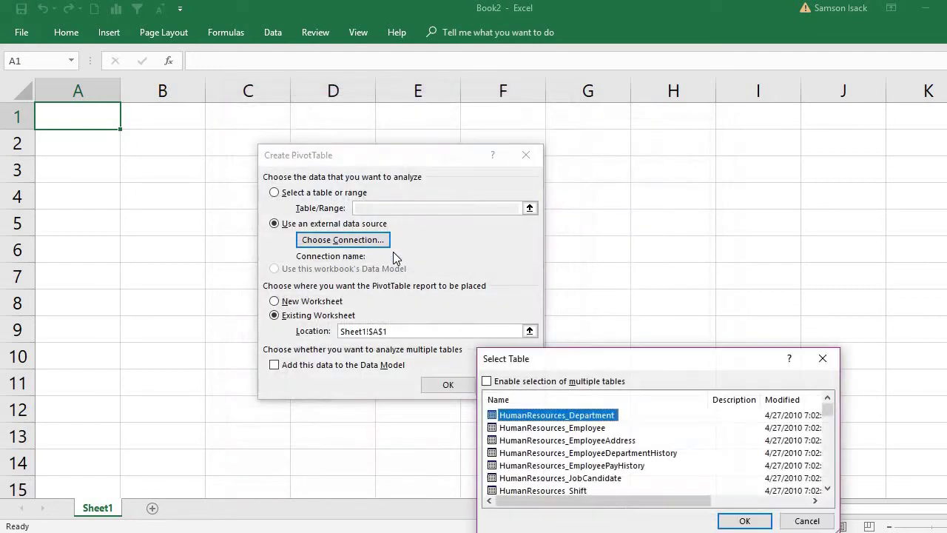
drag(577, 364, 550, 158)
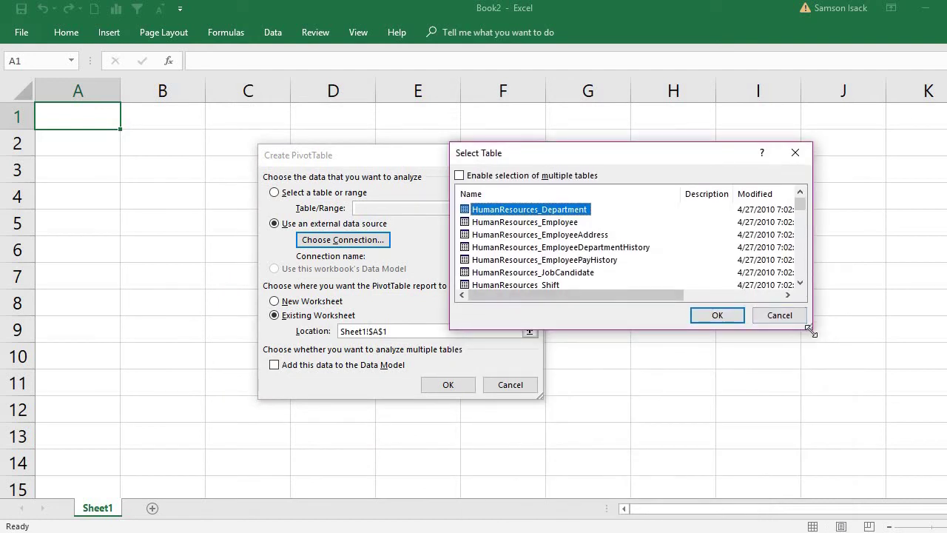
drag(812, 332, 908, 520)
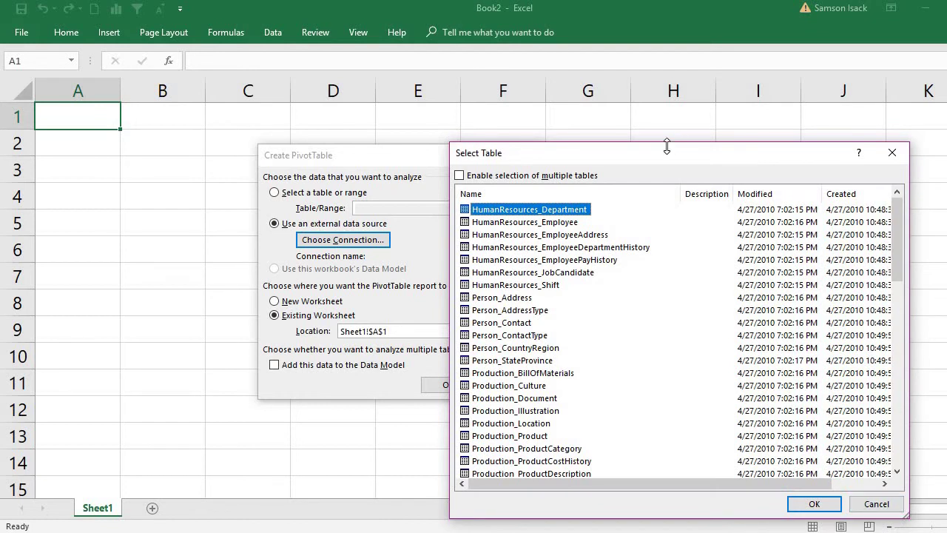
drag(667, 150, 634, 102)
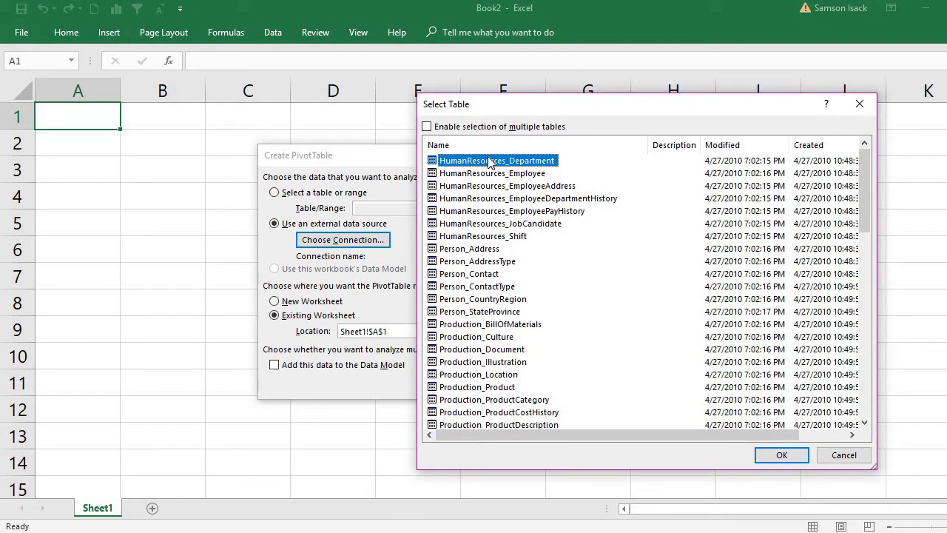
Tick 'Enable selection of multiple tables' in the Select Table list
click(508, 176)
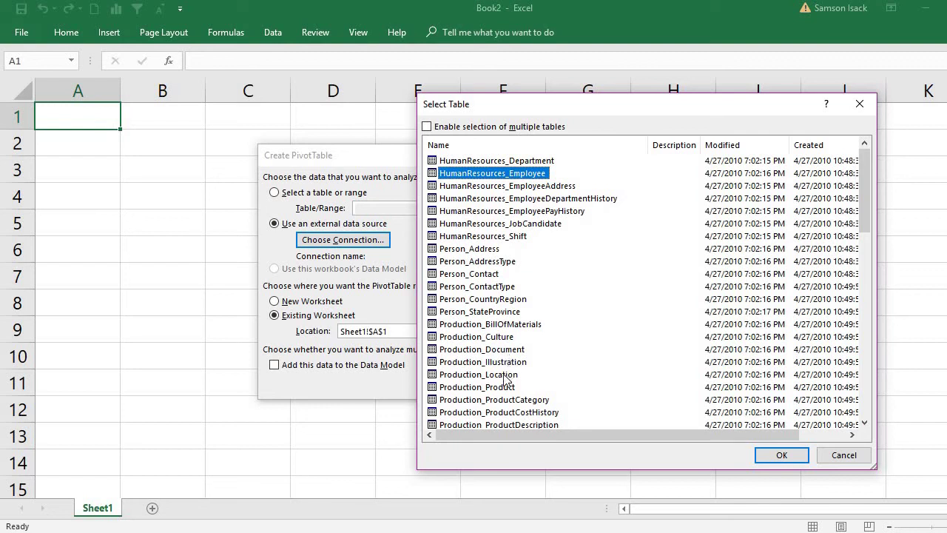
click(489, 275)
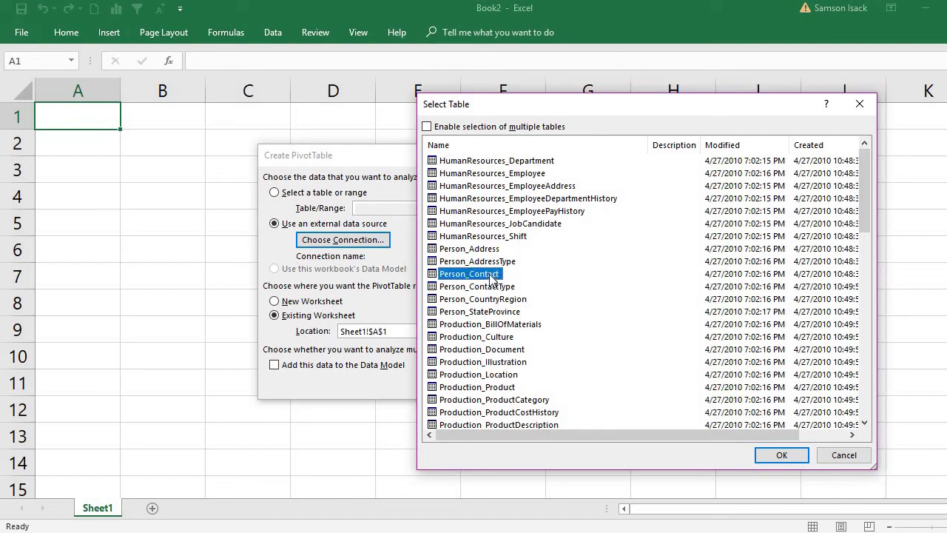
click(486, 175)
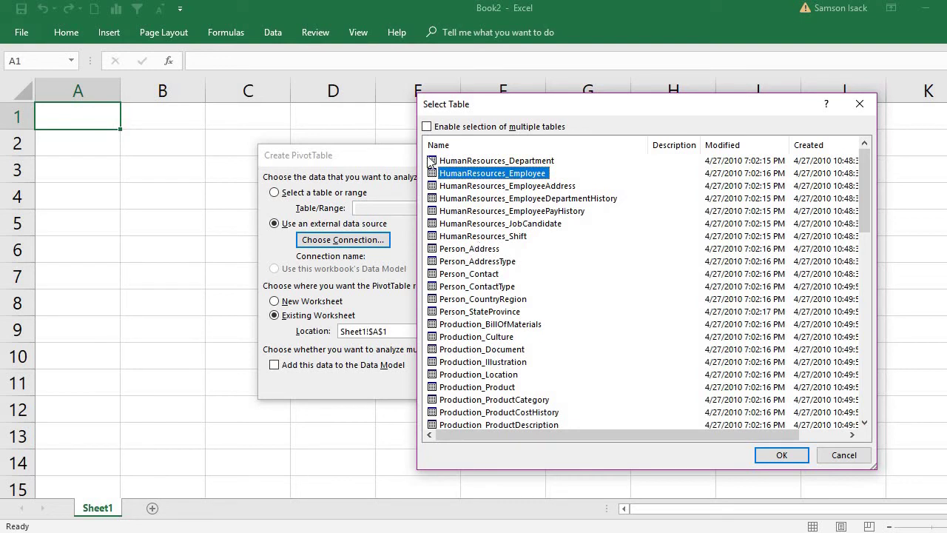
click(426, 126)
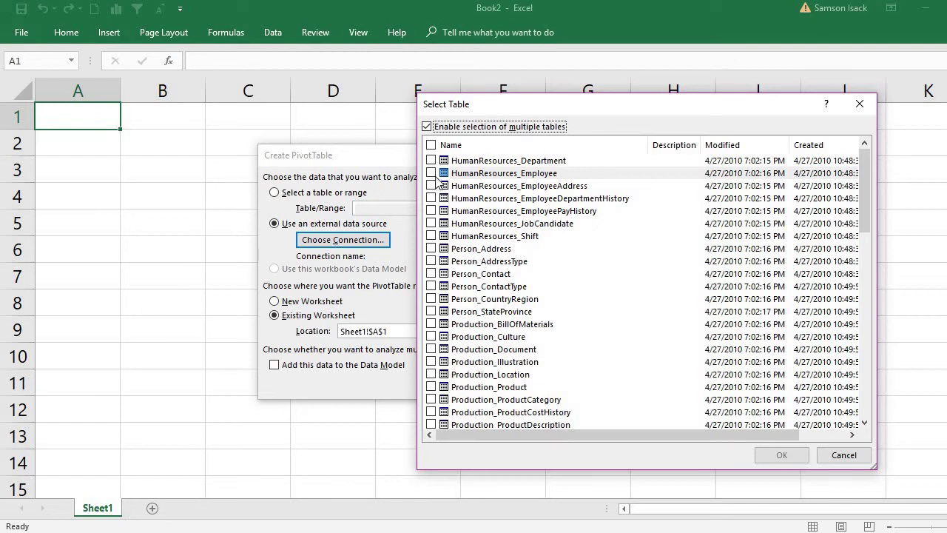
Tick the HumanResources_Employee and Person_CountryRegion tables and confirm the selection
click(431, 173)
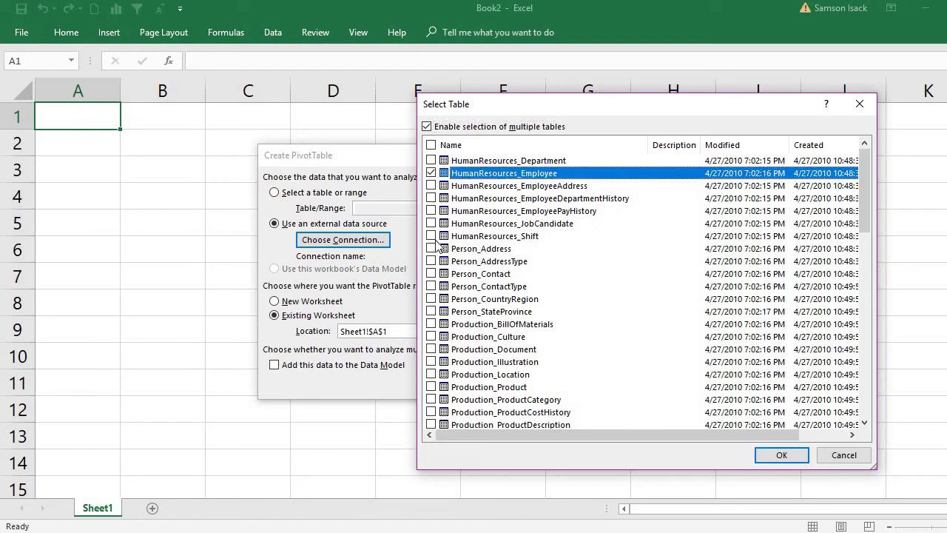
click(432, 298)
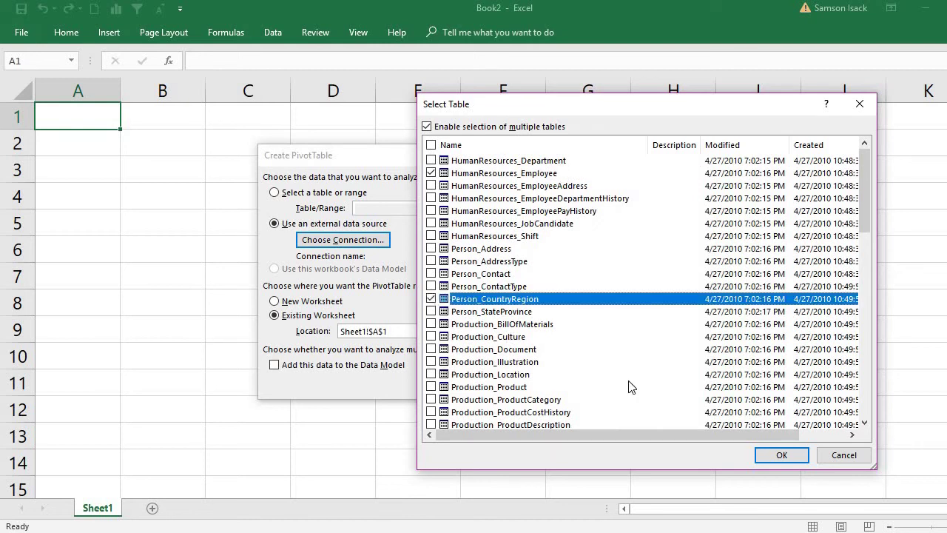
click(787, 459)
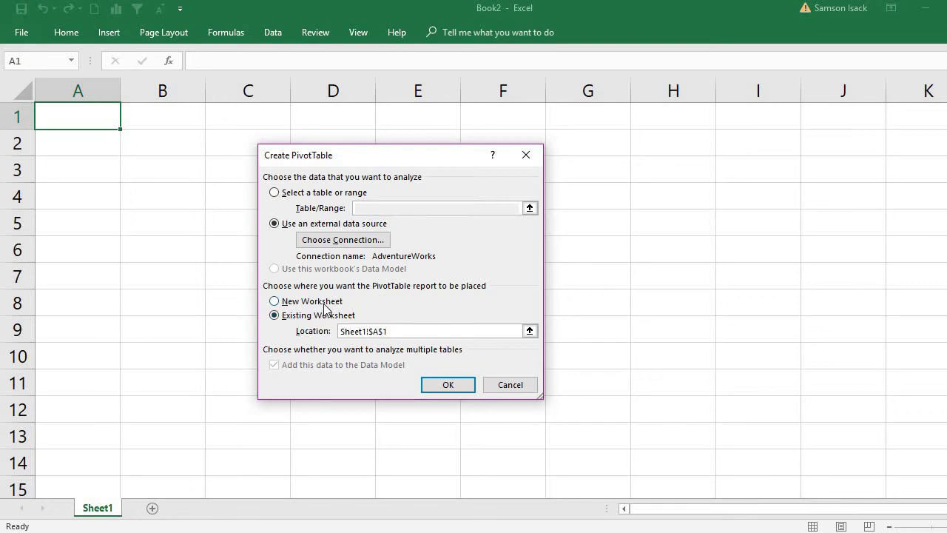
Insert the PivotTable at Sheet1!$A$1 from the AdventureWorks connection
click(450, 389)
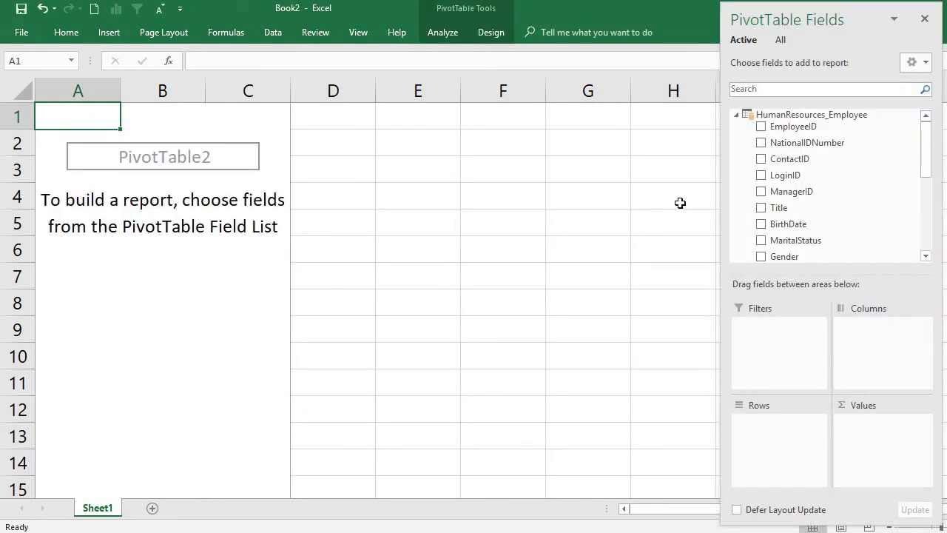
Expand the HumanResources_Employee fields and place EmployeeID in the Rows area
mouse_move(923, 161)
mouse_down()
mouse_move(923, 240)
mouse_move(923, 145)
mouse_up()
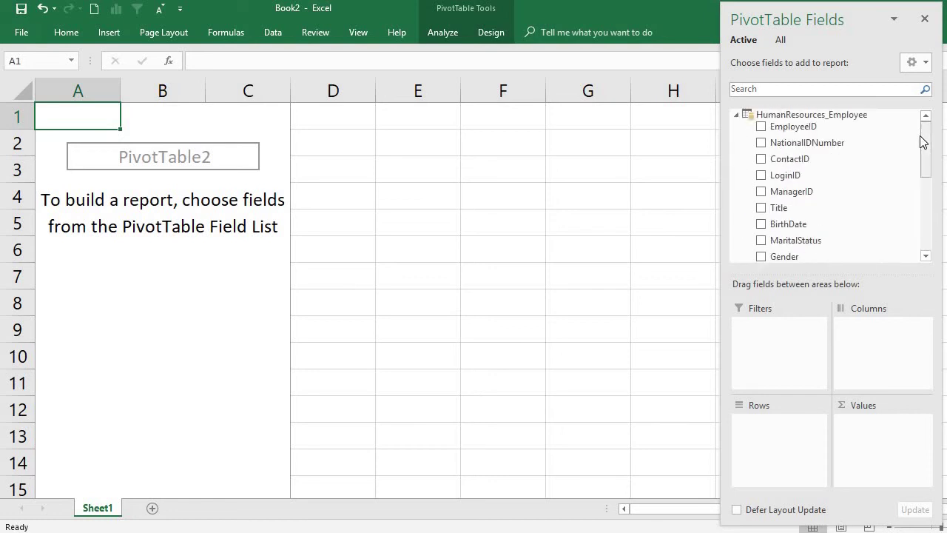
click(736, 115)
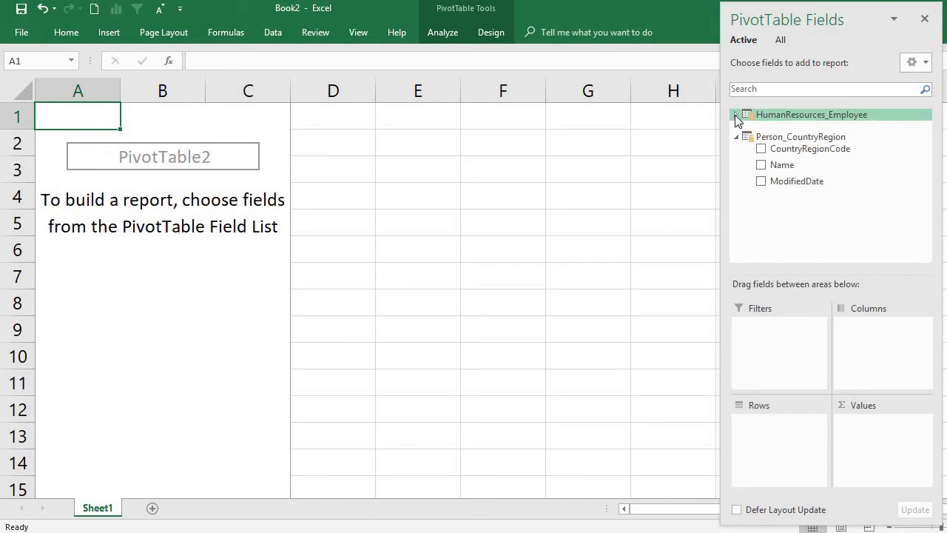
click(735, 137)
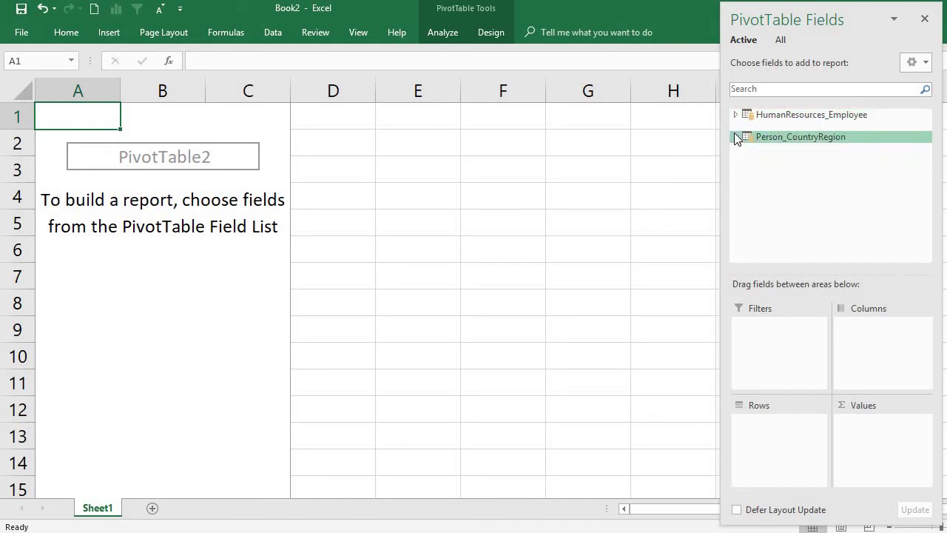
click(735, 115)
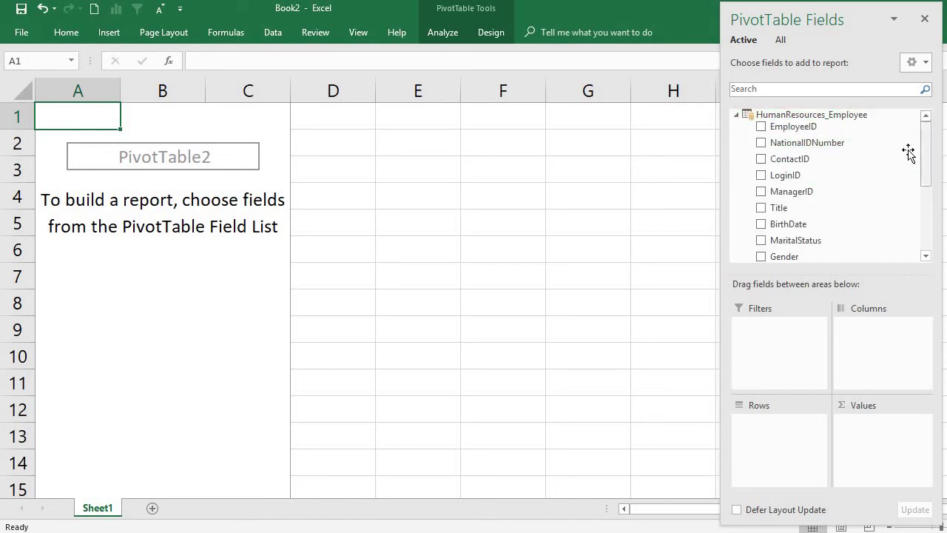
drag(925, 155, 924, 100)
mouse_move(930, 169)
mouse_down()
mouse_move(939, 271)
mouse_move(923, 165)
mouse_up()
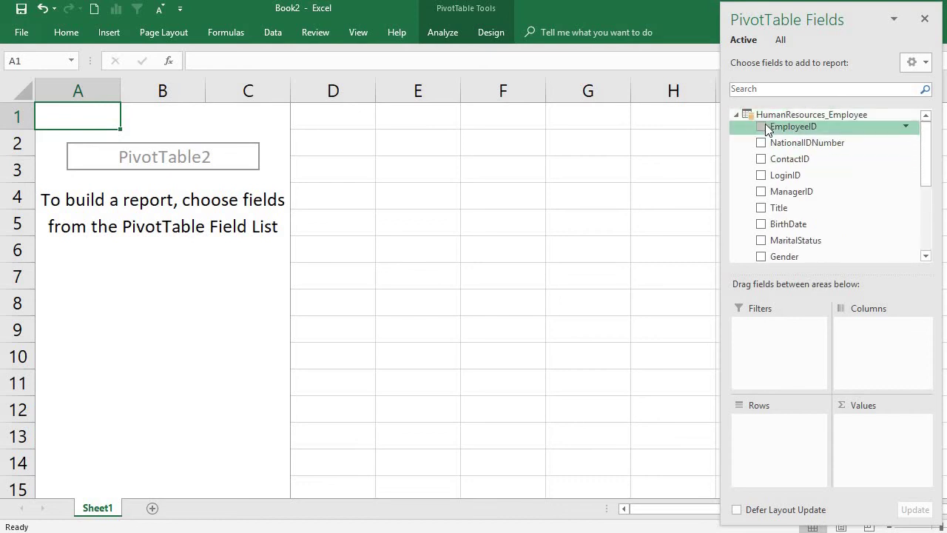
drag(765, 124, 777, 443)
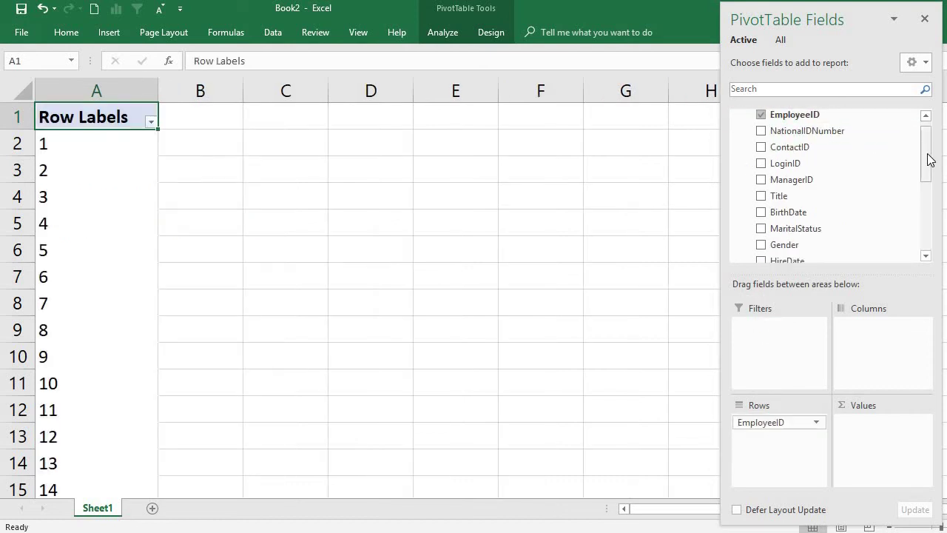
Add SickLeaveHours to the Values area as Sum of SickLeaveHours per employee
drag(929, 159, 925, 148)
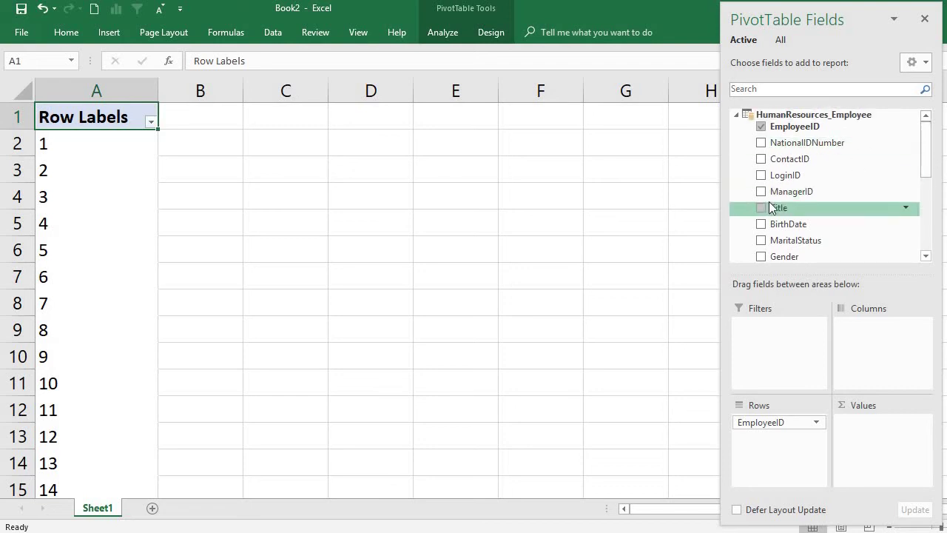
drag(762, 207, 781, 194)
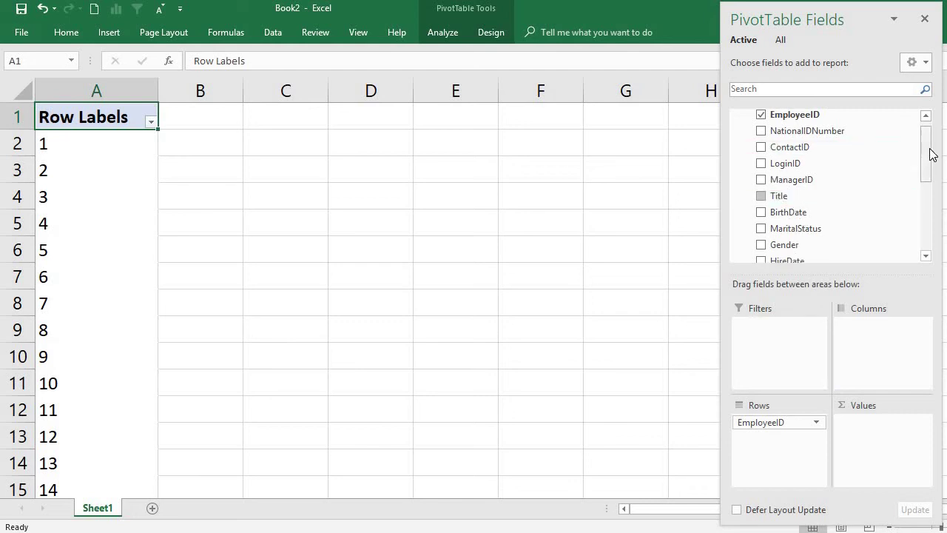
drag(929, 148, 936, 220)
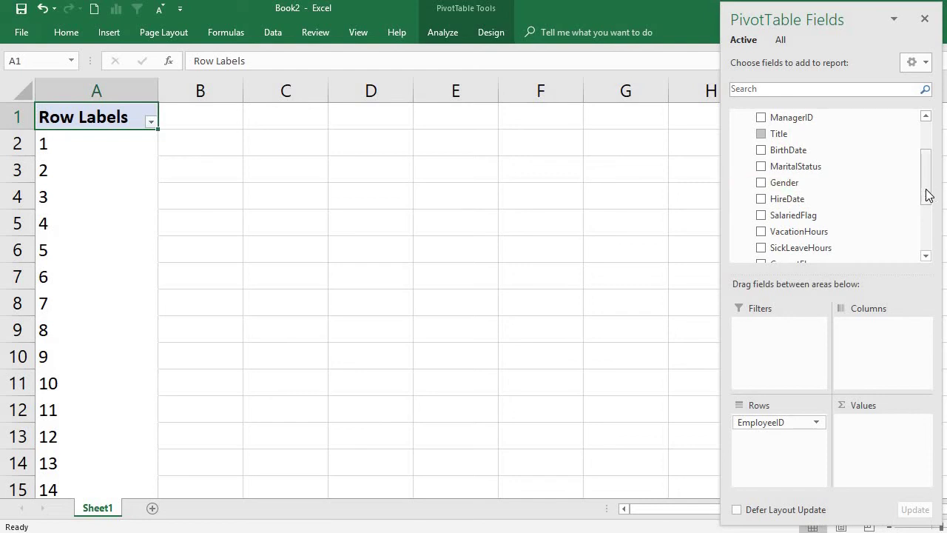
drag(930, 194, 925, 243)
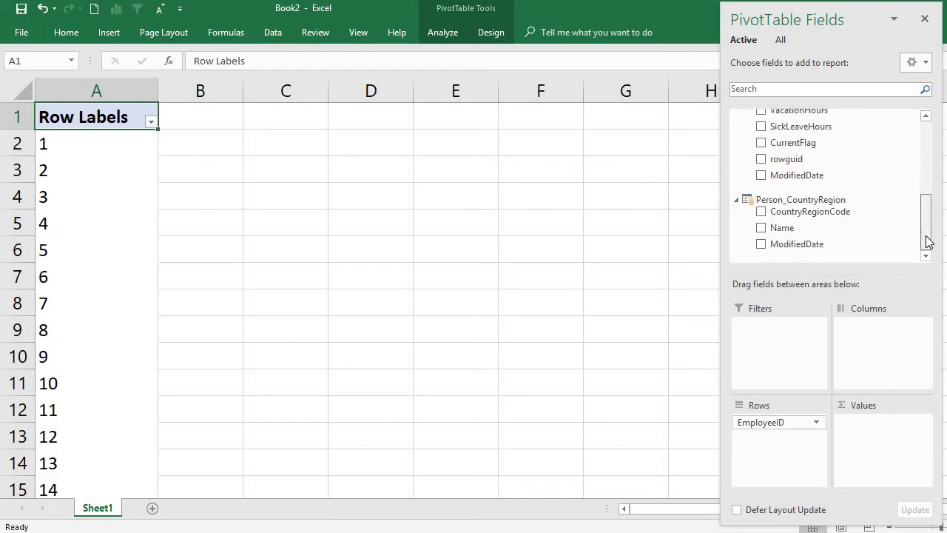
click(926, 121)
drag(800, 137, 893, 423)
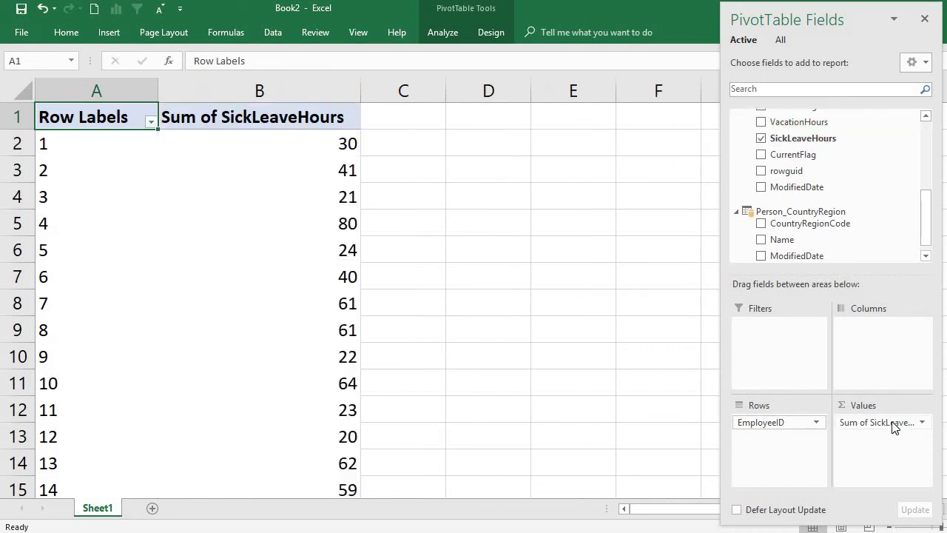
Select the employee ID row labels and re-expand the Person_CountryRegion field list
click(126, 156)
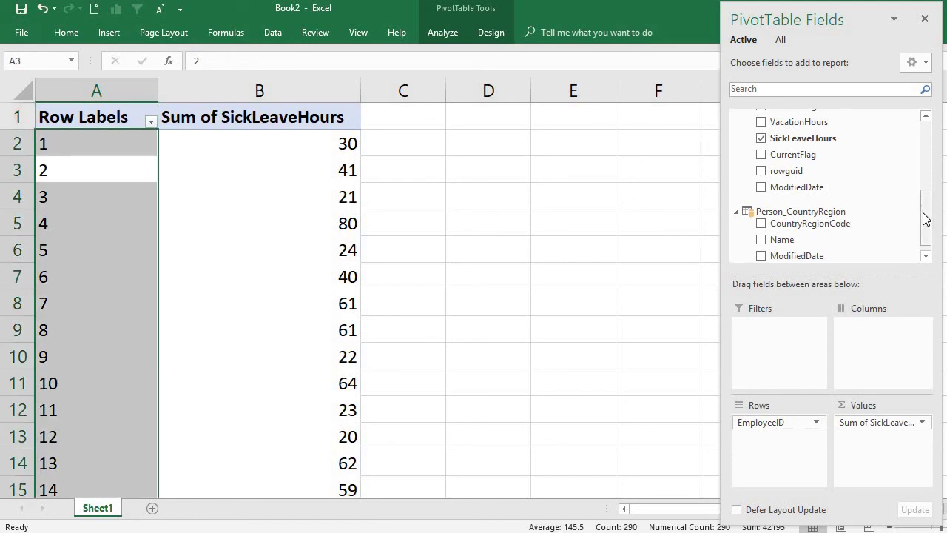
scroll(883, 148, up, 7)
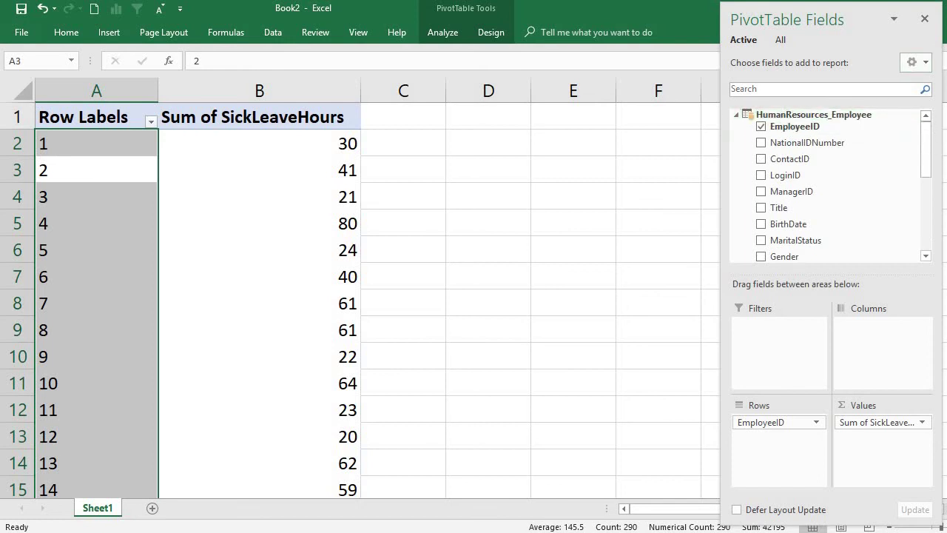
drag(926, 151, 916, 245)
click(765, 204)
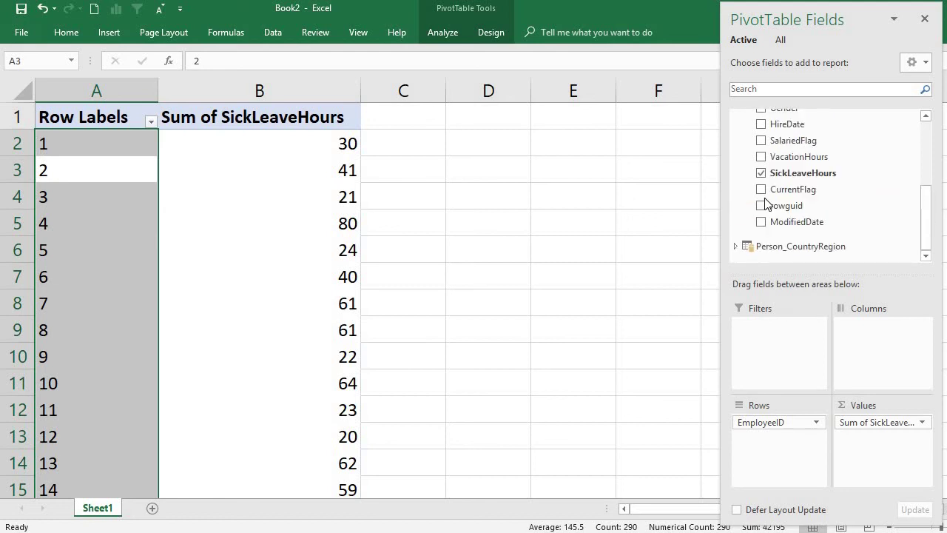
click(829, 247)
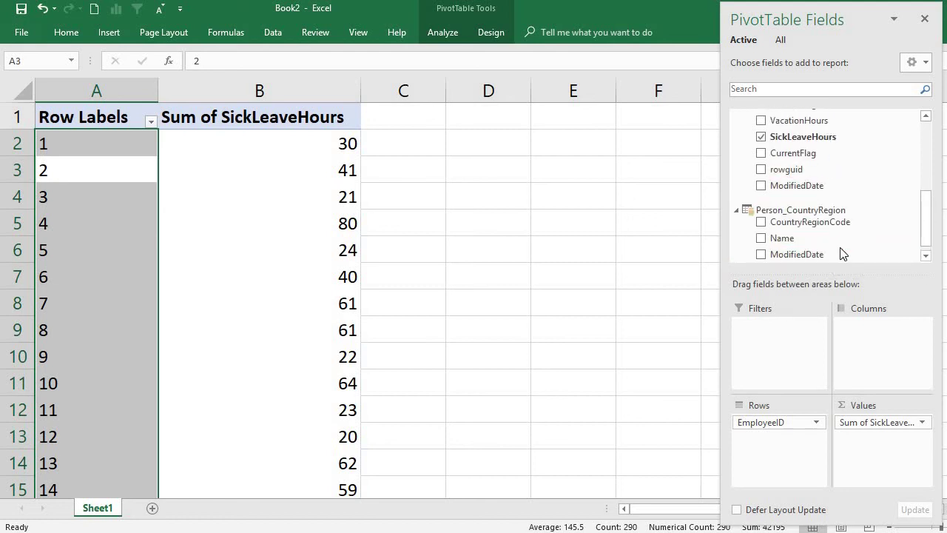
click(925, 256)
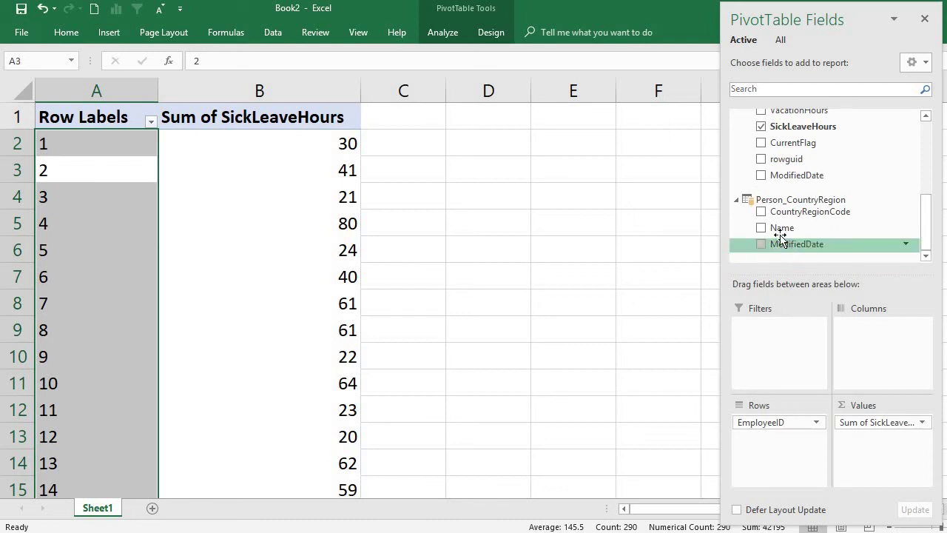
Nest Person_CountryRegion's Name field under the employee rows and collapse employee IDs 1 and 2
drag(784, 228, 787, 475)
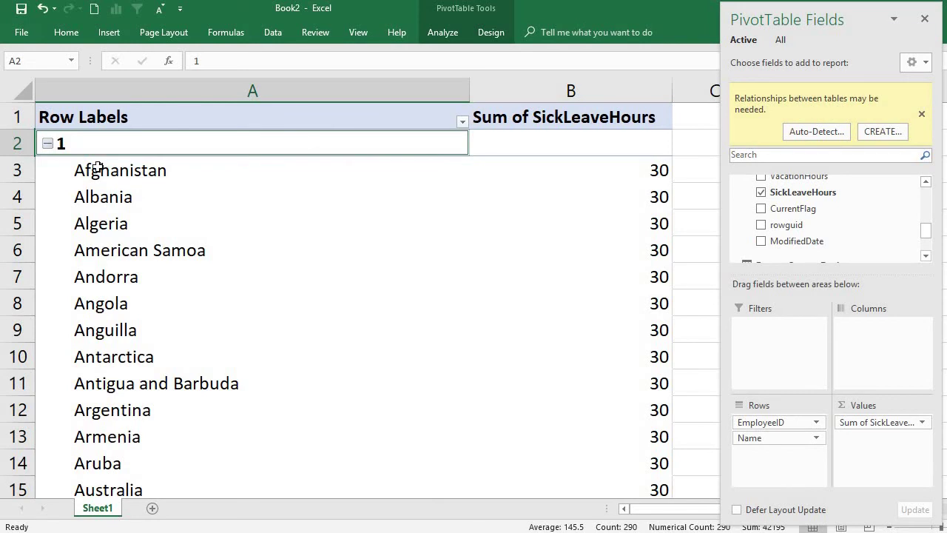
click(47, 143)
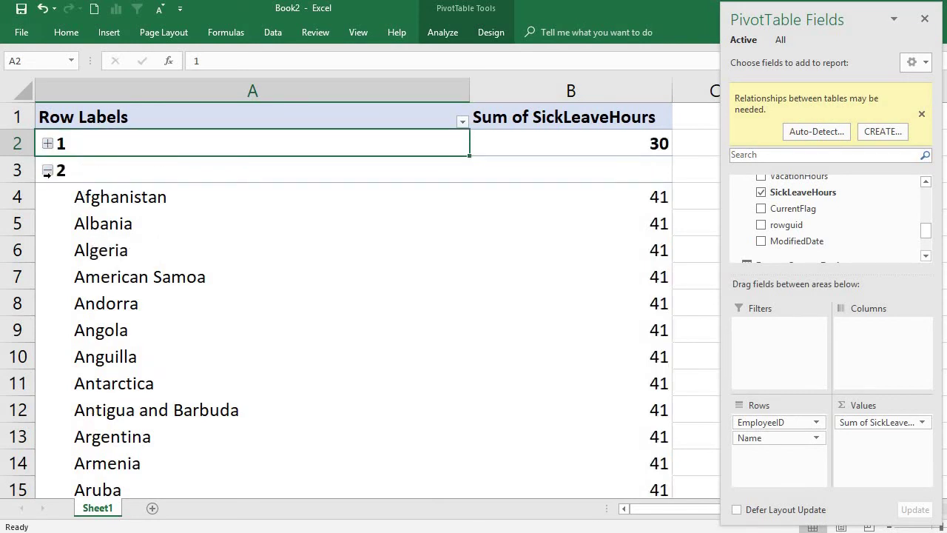
click(48, 170)
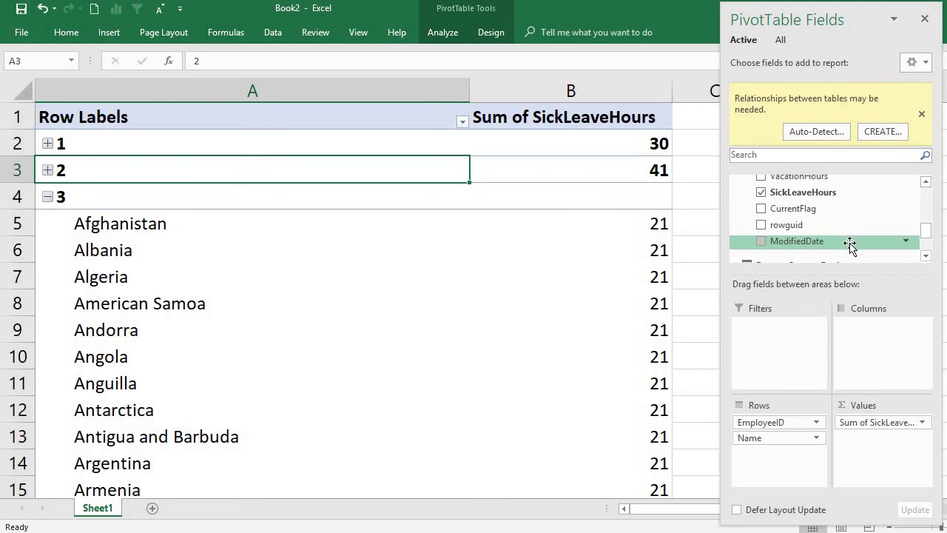
scroll(922, 177, up, 4)
scroll(922, 178, up, 2)
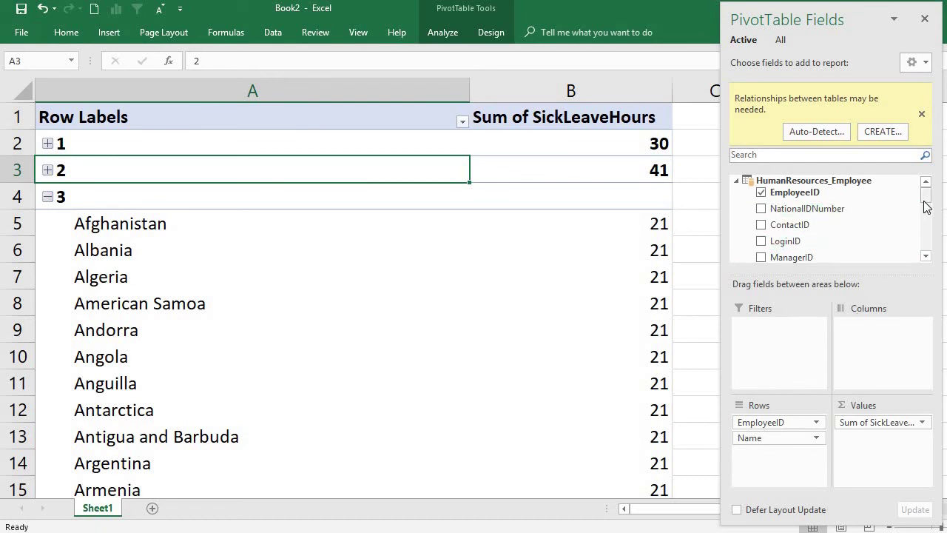
drag(925, 194, 926, 250)
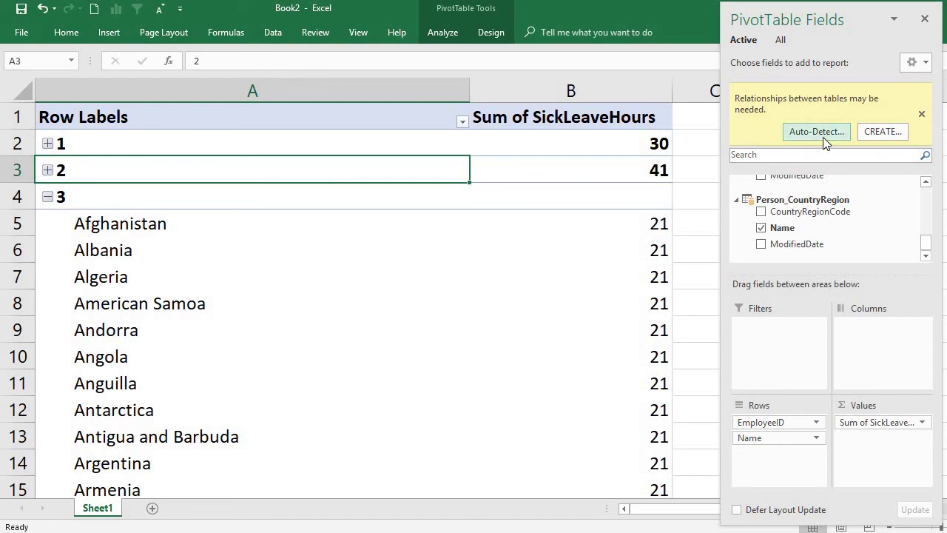
Open and cancel Create Relationship, then run Auto-Detect, which finds no new relationships
click(875, 139)
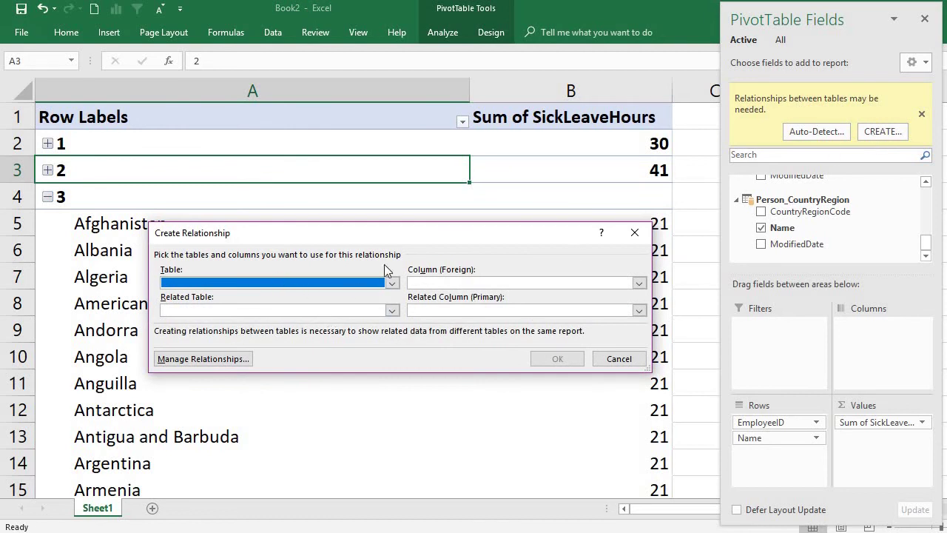
click(635, 233)
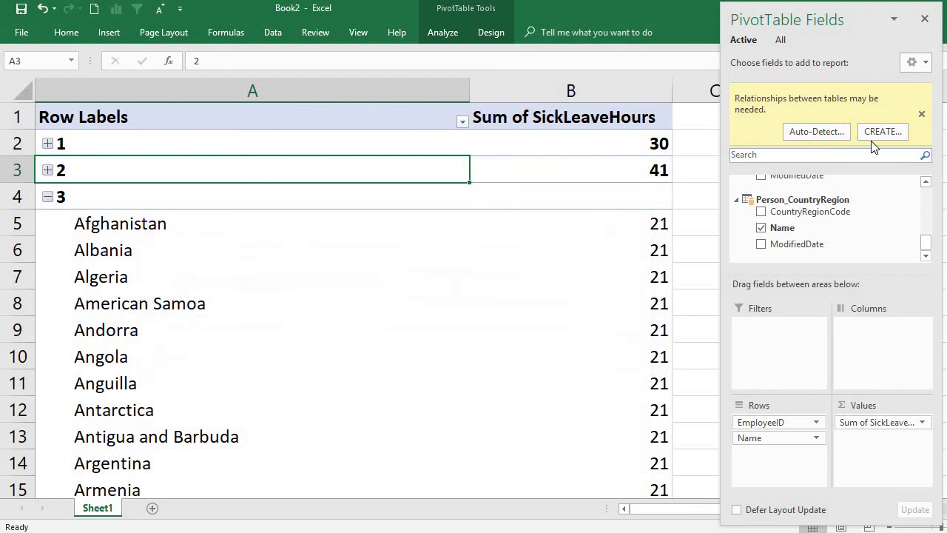
click(829, 138)
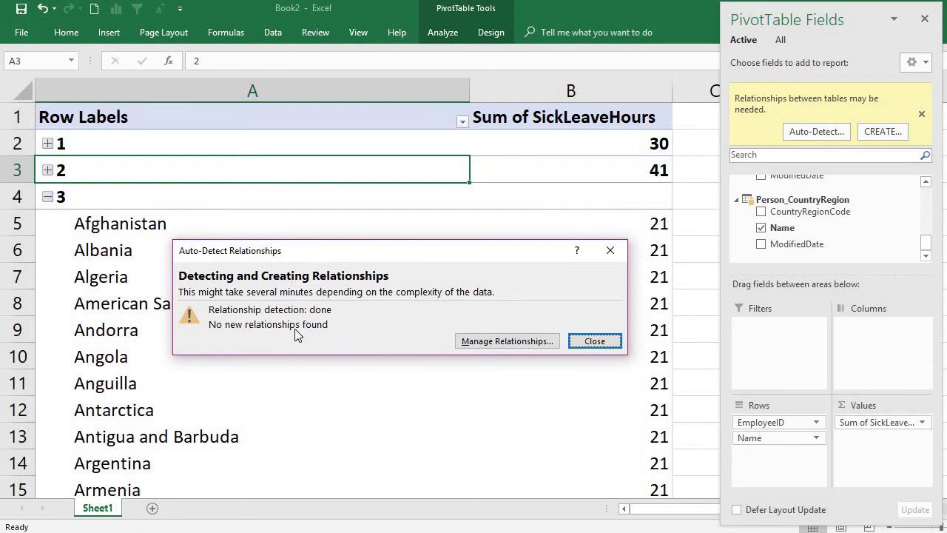
click(610, 250)
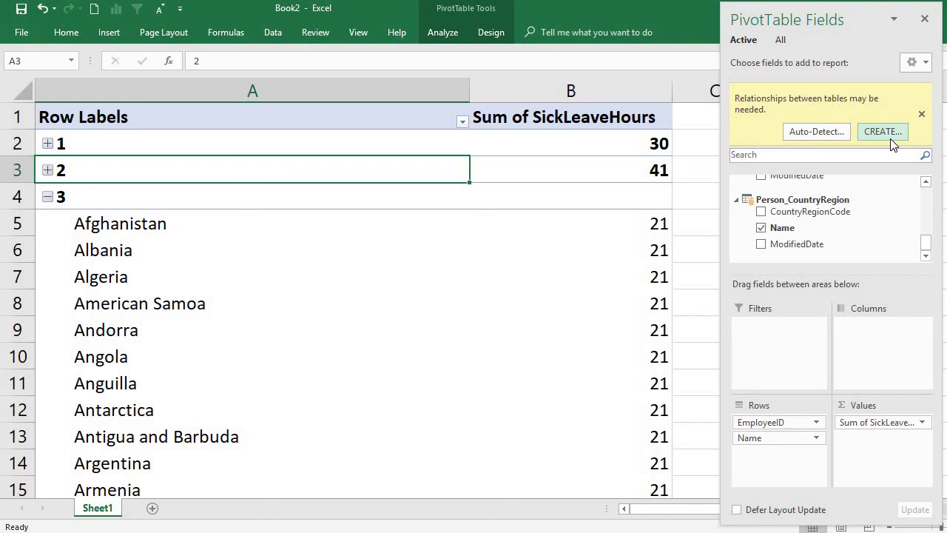
Uncheck the country Name field, leaving EmployeeID rows with summed SickLeaveHours (30, 41, 21, 80)
click(191, 227)
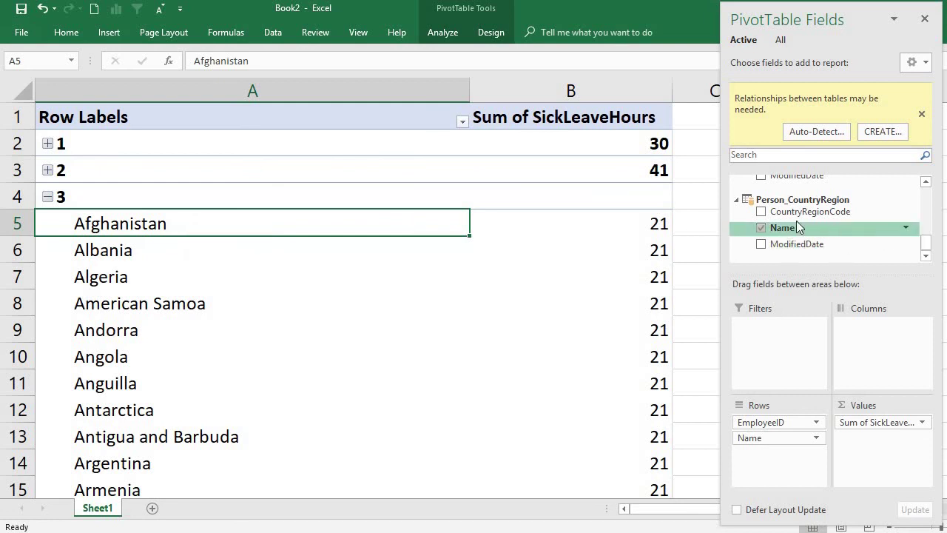
click(762, 229)
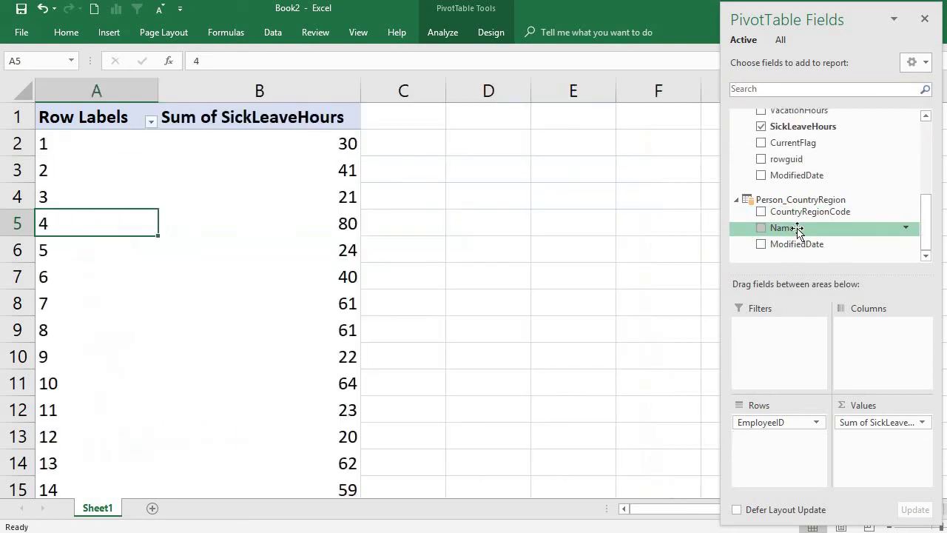
drag(924, 222, 925, 127)
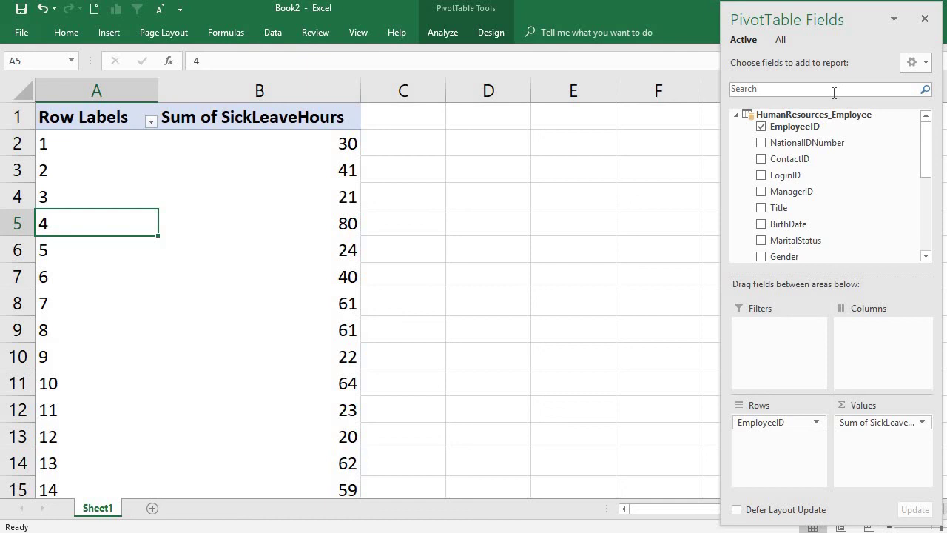
key(Up)
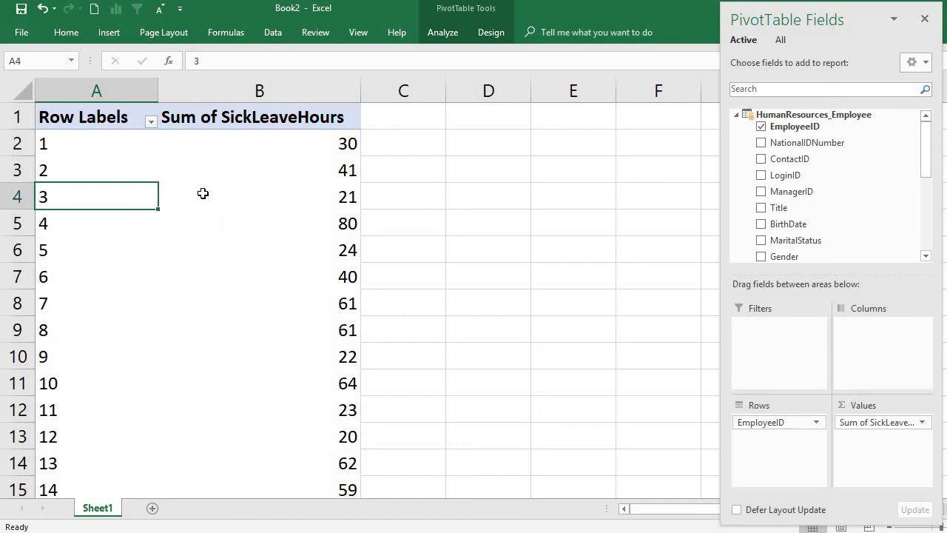
right_click(202, 196)
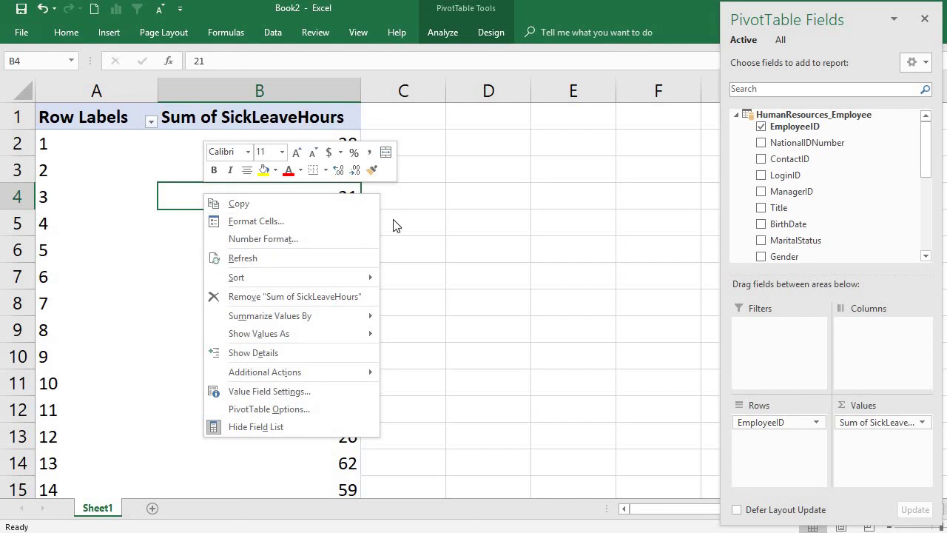
click(527, 216)
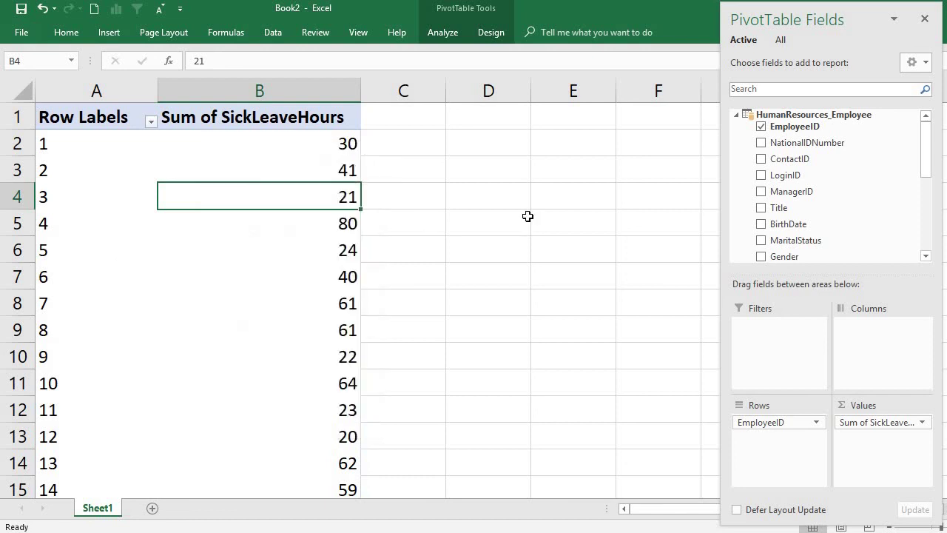